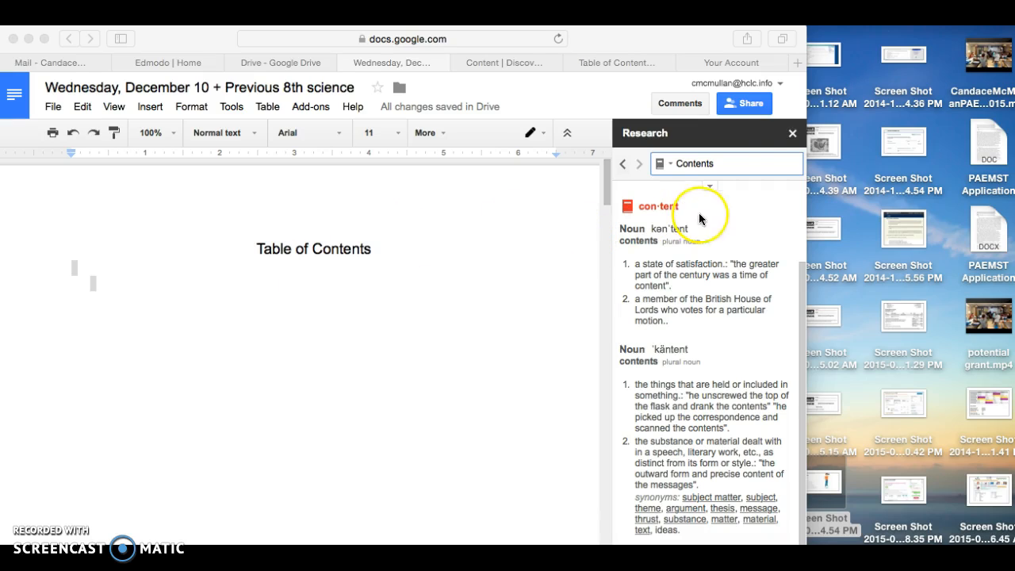
Close the Research panel beside the document.
left_click(792, 136)
left_click(792, 135)
scroll(380, 315, "down", 3)
scroll(380, 315, "up", 3)
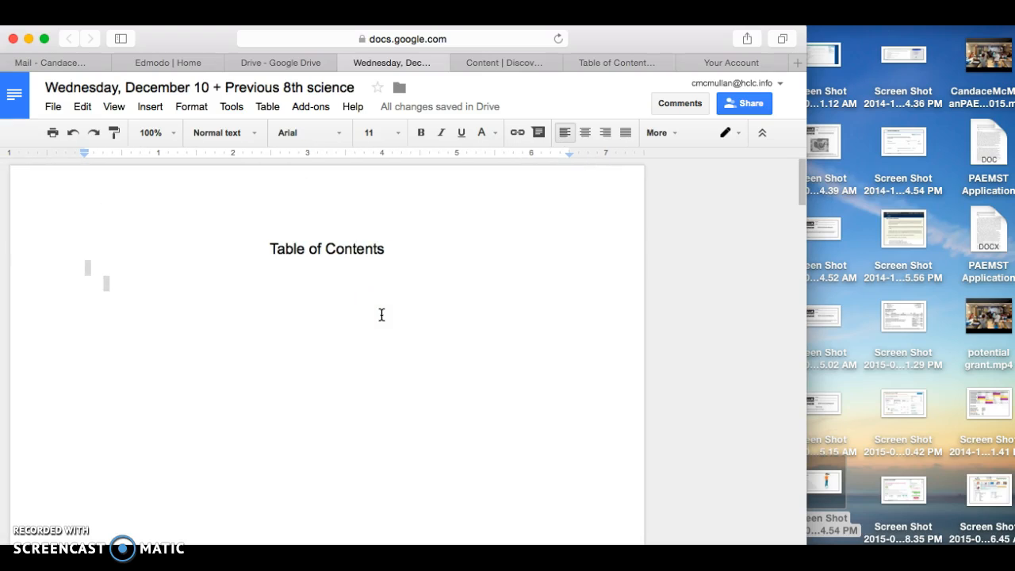
Check the paragraph style of the heading "Today in STEM we read:" and review the available heading styles.
left_click(116, 296)
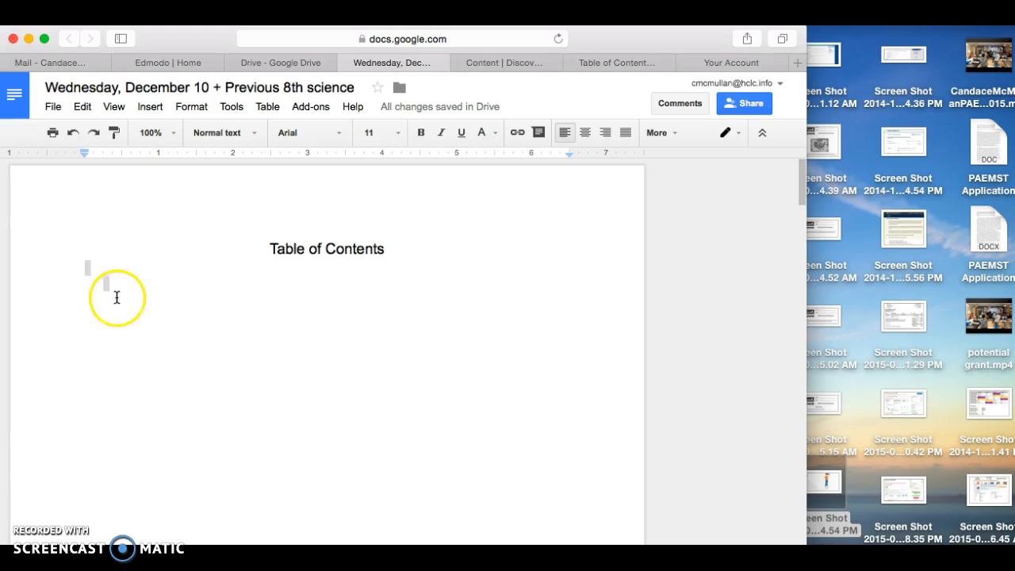
scroll(150, 286, "down", 3)
scroll(151, 286, "down", 5)
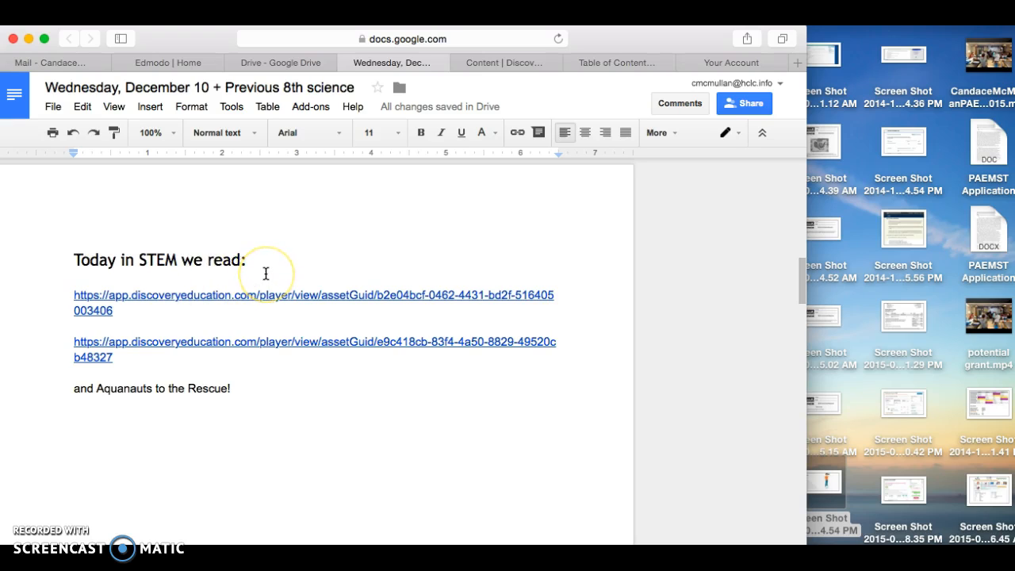
left_click_drag(264, 262, 60, 249)
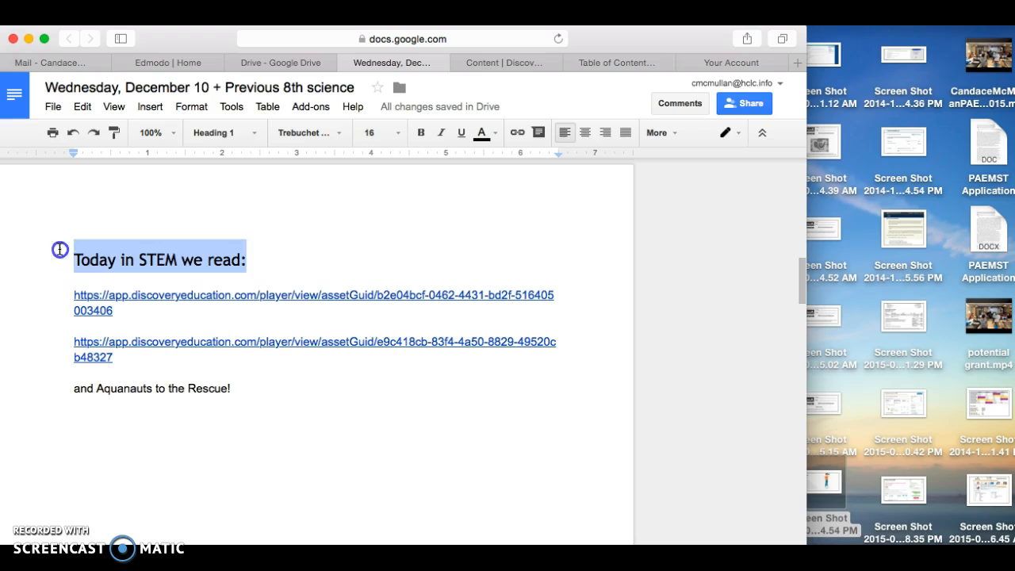
left_click(254, 132)
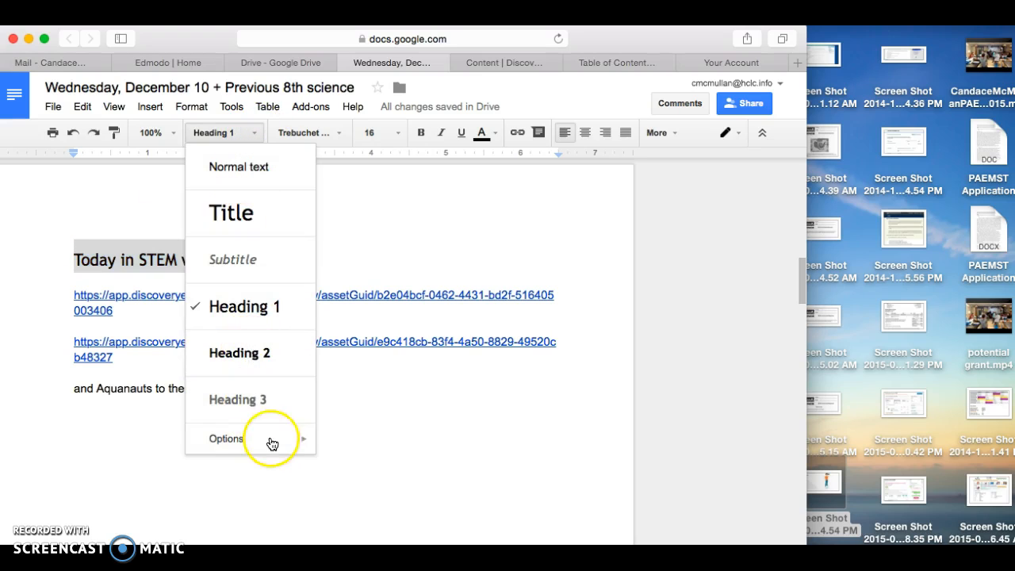
mouse_move(272, 442)
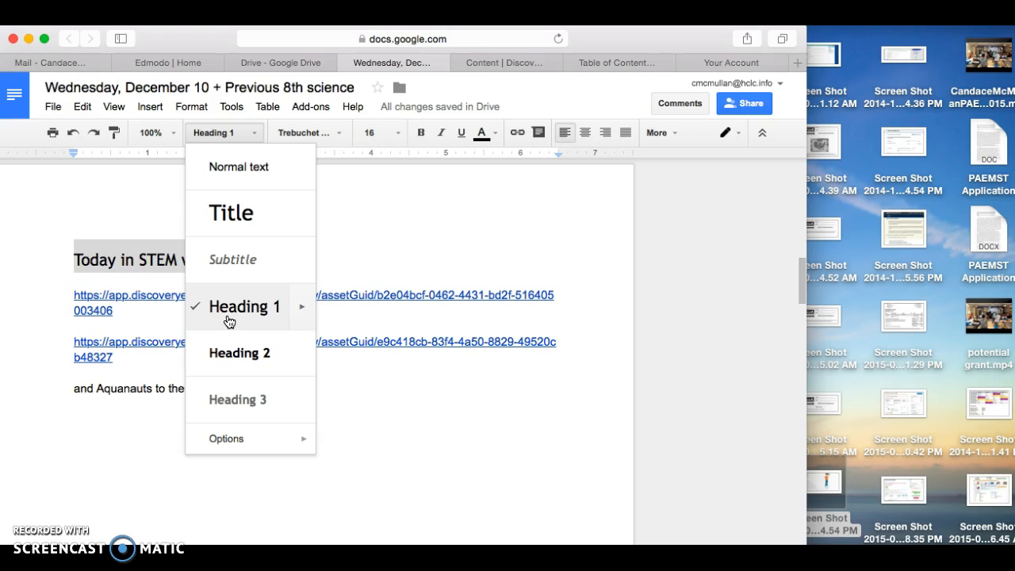
left_click(353, 253)
triple_click(253, 259)
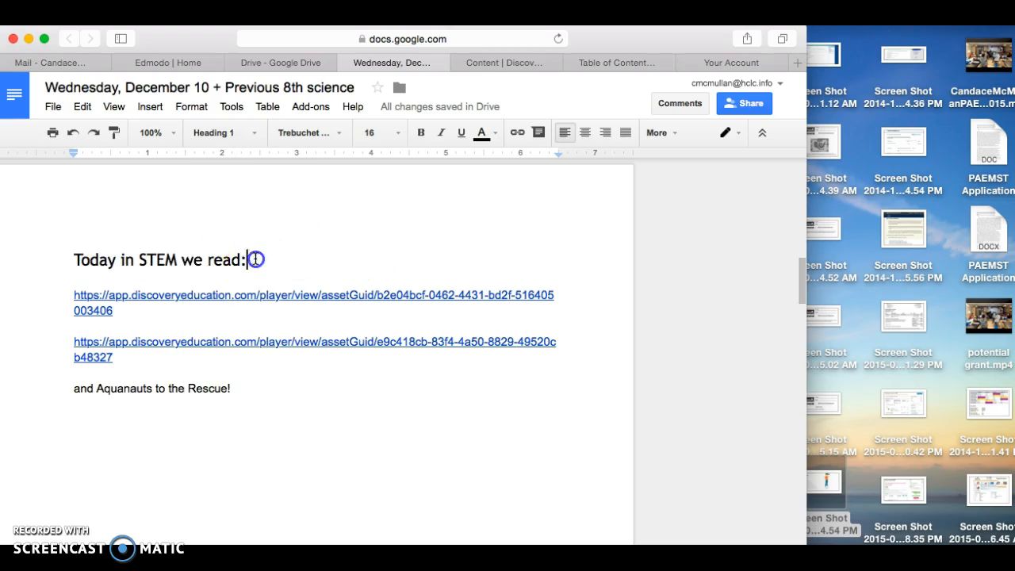
Examine the heading "In our STEM binder, we defined the words:" and the pages after it, and return to the Table of Contents page.
scroll(150, 407, "down", 10)
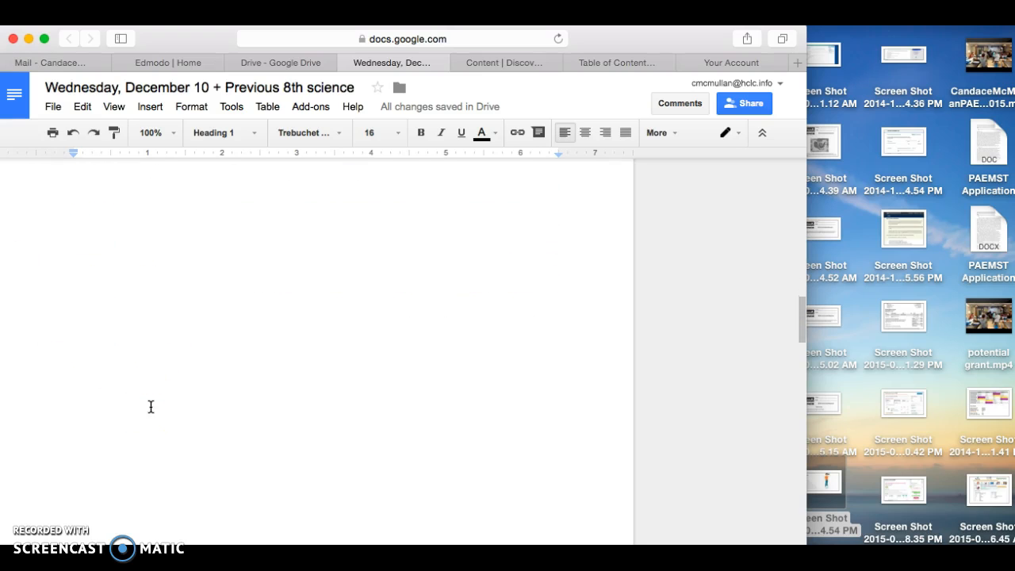
scroll(151, 406, "down", 1)
double_click(370, 362)
left_click_drag(370, 361, 54, 335)
left_click(149, 328)
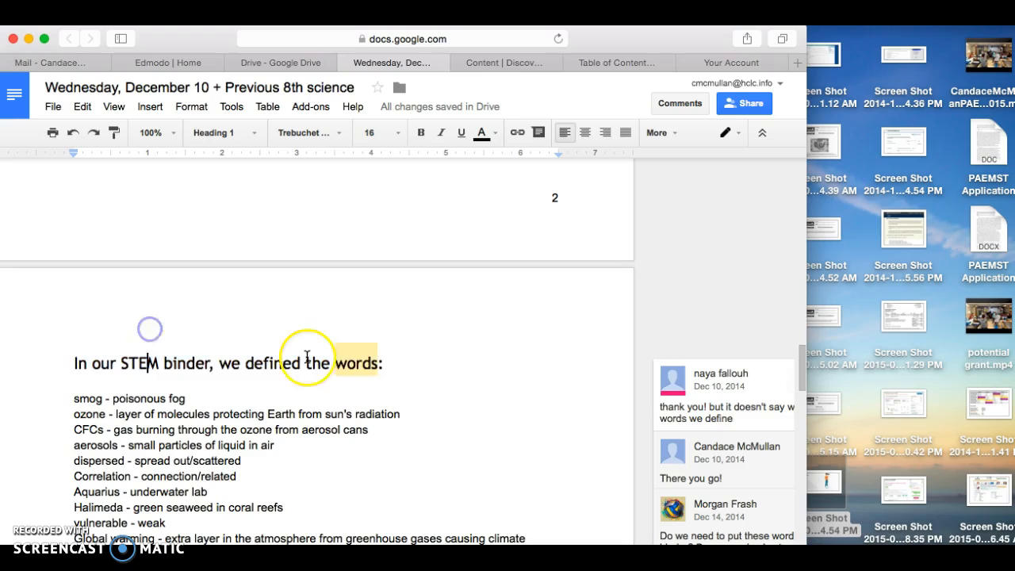
scroll(307, 356, "down", 5)
scroll(307, 357, "down", 10)
scroll(307, 357, "up", 20)
scroll(307, 356, "up", 8)
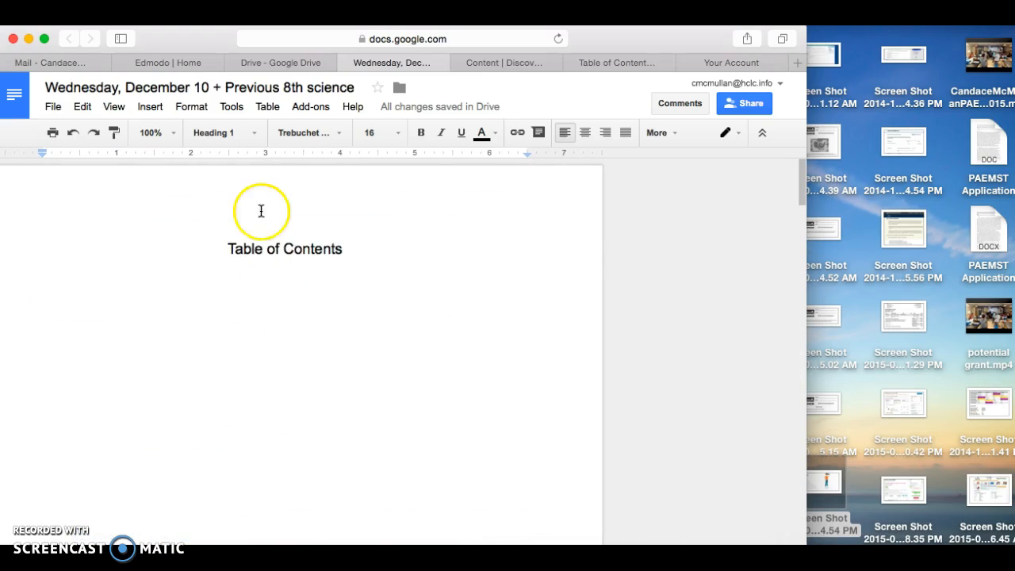
Insert an automatic table of contents below the "Table of Contents" title on the first page.
left_click(229, 244)
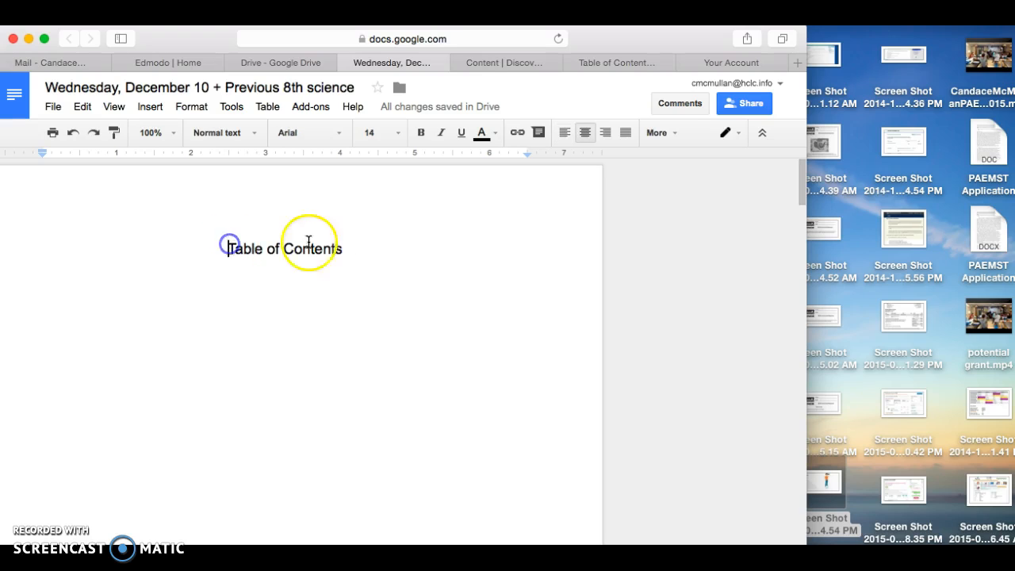
left_click_drag(358, 246, 220, 219)
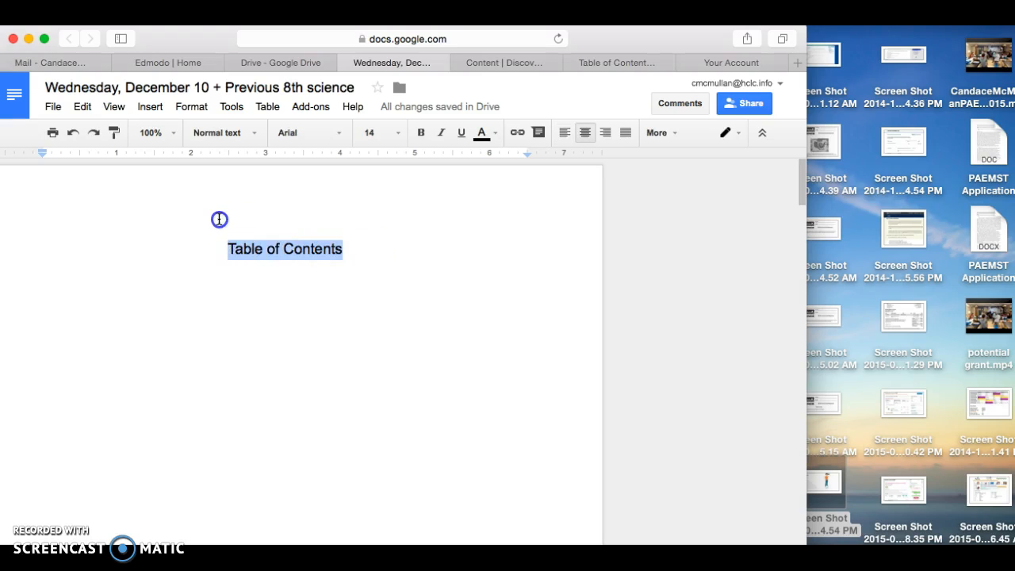
left_click(267, 300)
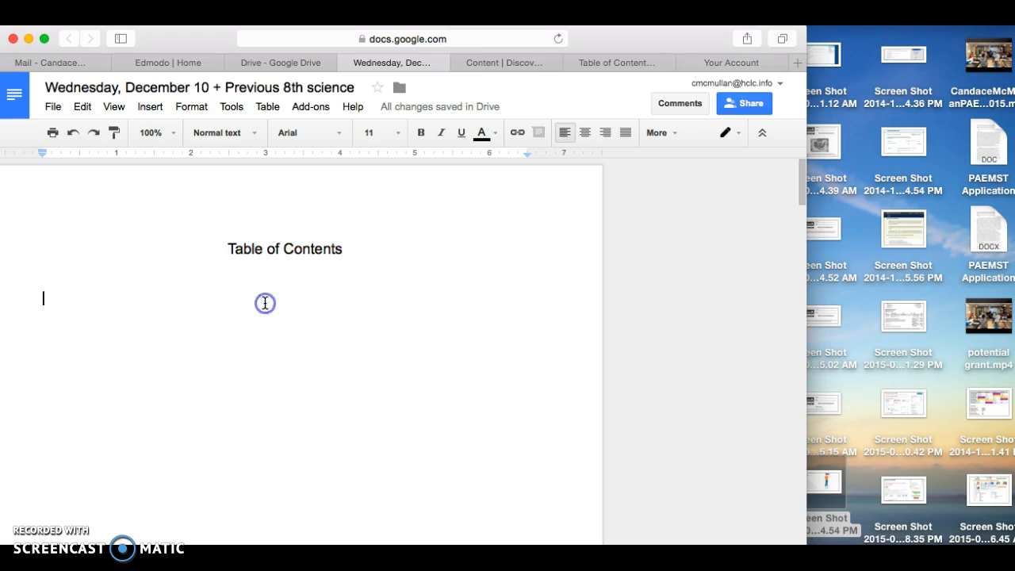
left_click(153, 107)
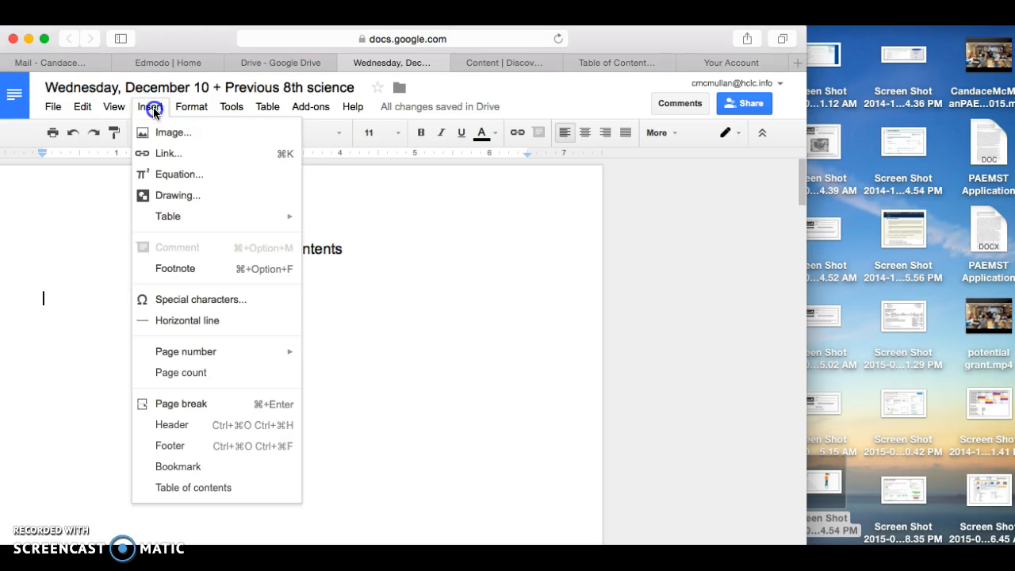
left_click(208, 486)
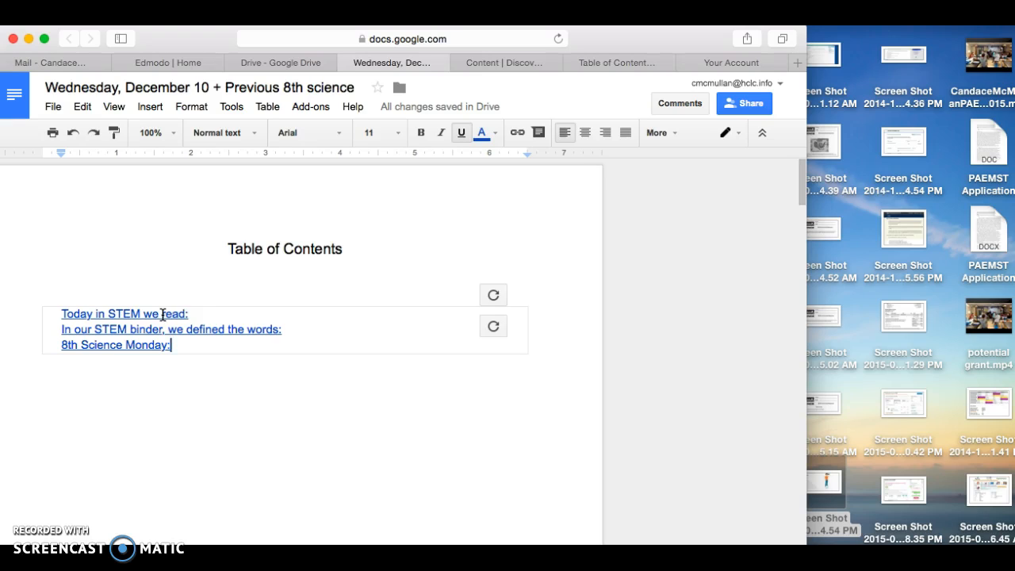
Add page number 2 to the "Today in STEM we read:" entry, spaced away from the text with tabs.
left_click(161, 365)
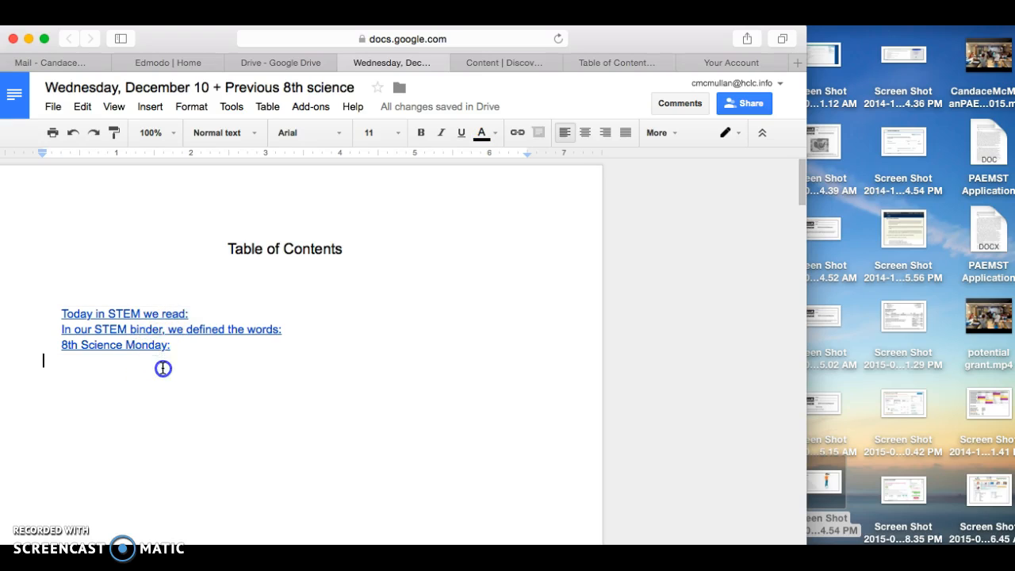
left_click(161, 313)
left_click(203, 314)
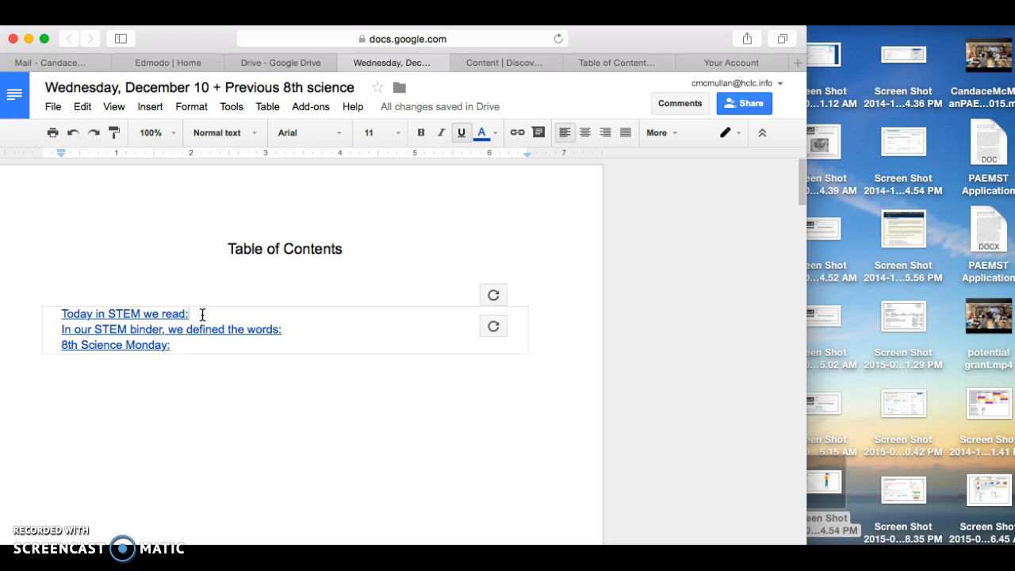
key("Tab")
key("Tab")
key("Tab")
key("Tab")
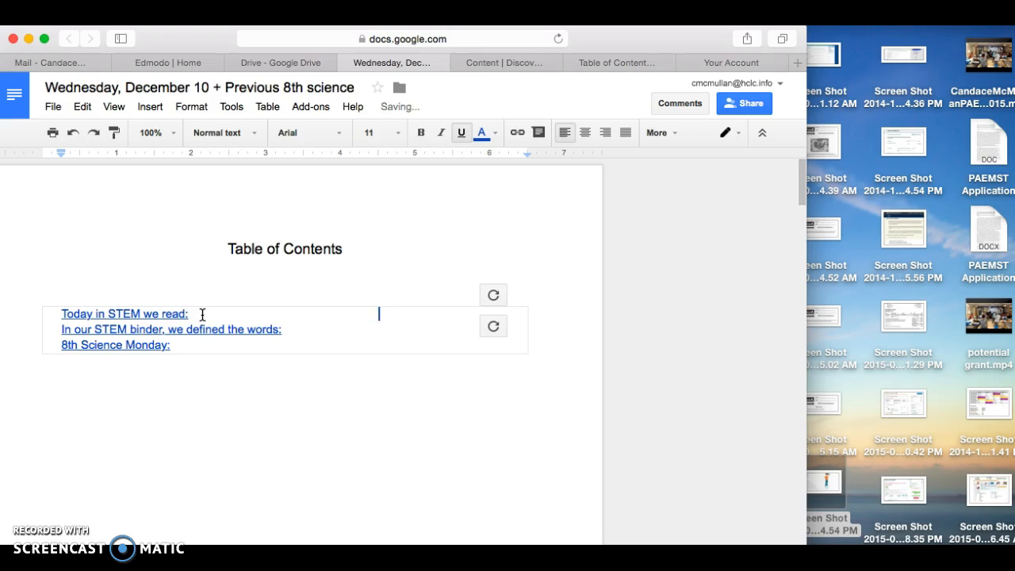
key("Tab")
type("2")
Add page number 3 to the "In our STEM binder, we defined the words:" entry, aligned under the 2.
left_click(301, 325)
key("Tab")
key("Tab")
key("Tab")
key("Tab")
type("3")
Add page number 4 to the "8th Science Monday:" entry, aligned under the 3.
left_click(283, 328)
left_click(258, 342)
key("Tab")
key("Tab")
key("Tab")
key("Tab")
key("Tab")
type("4")
left_click(182, 406)
left_click(261, 453)
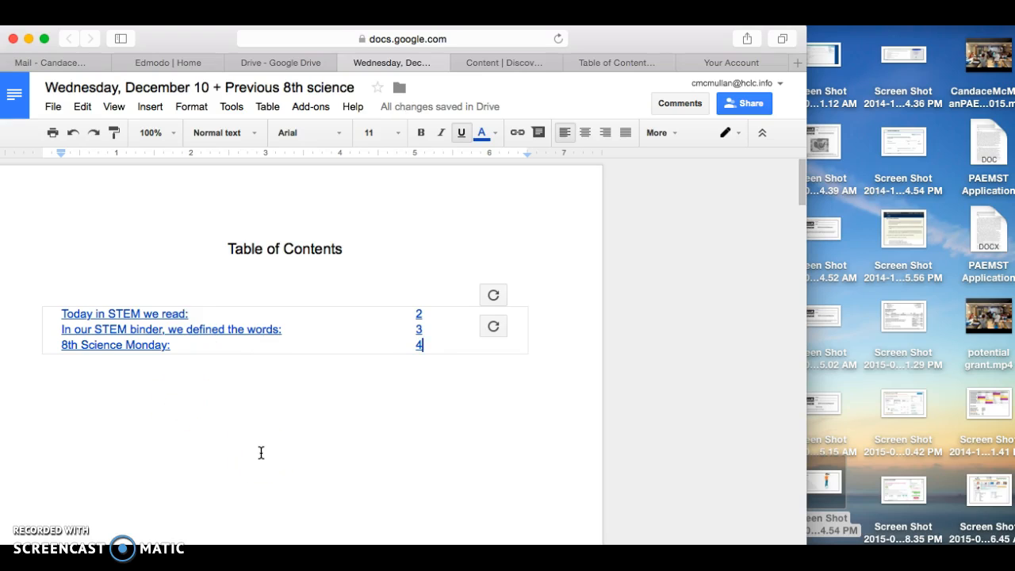
left_click(256, 135)
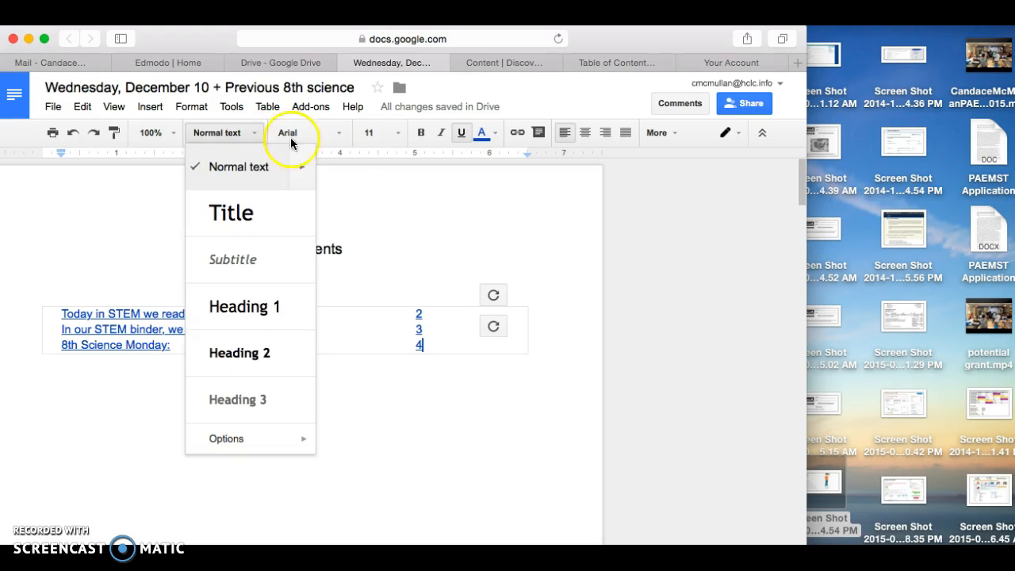
left_click(353, 190)
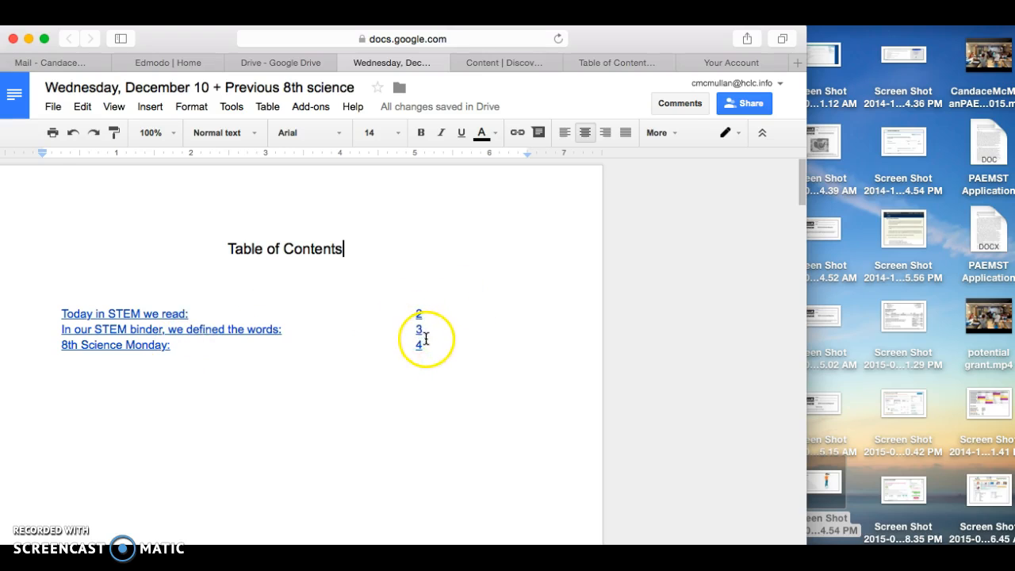
Format all three table of contents entries and their page numbers as black Calibri text at size 12.
left_click_drag(426, 349, 56, 294)
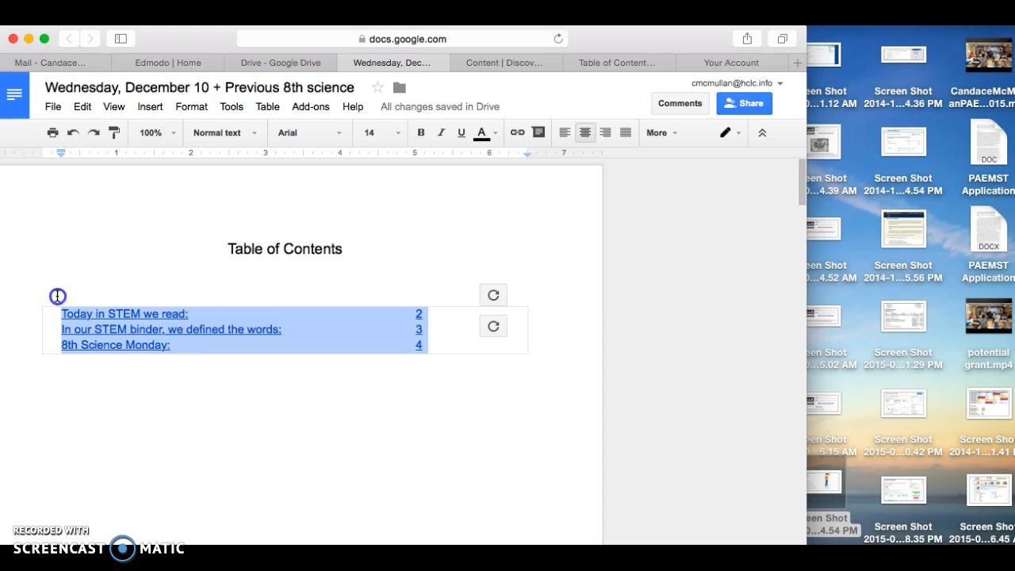
left_click(483, 133)
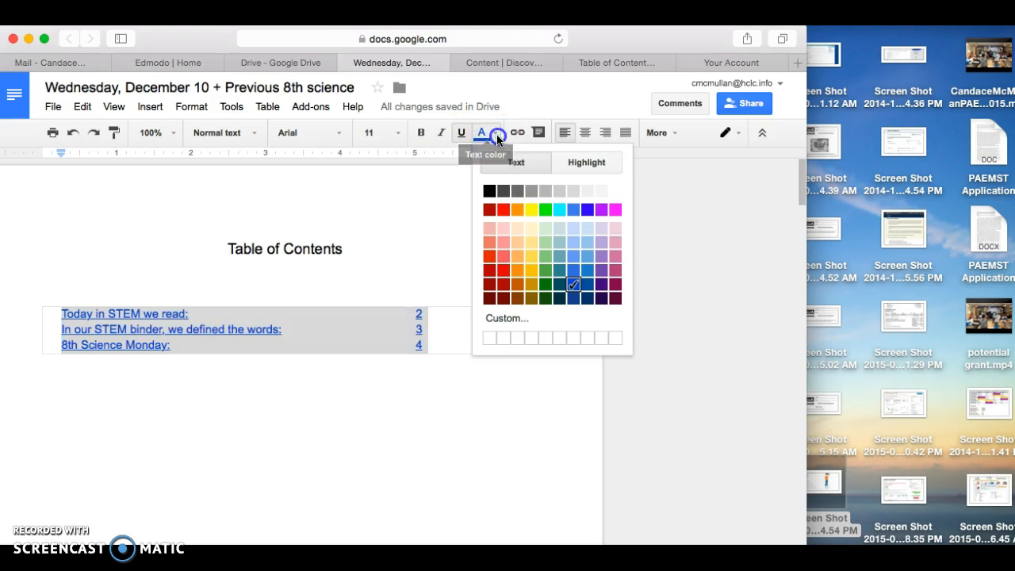
left_click(489, 190)
left_click(348, 133)
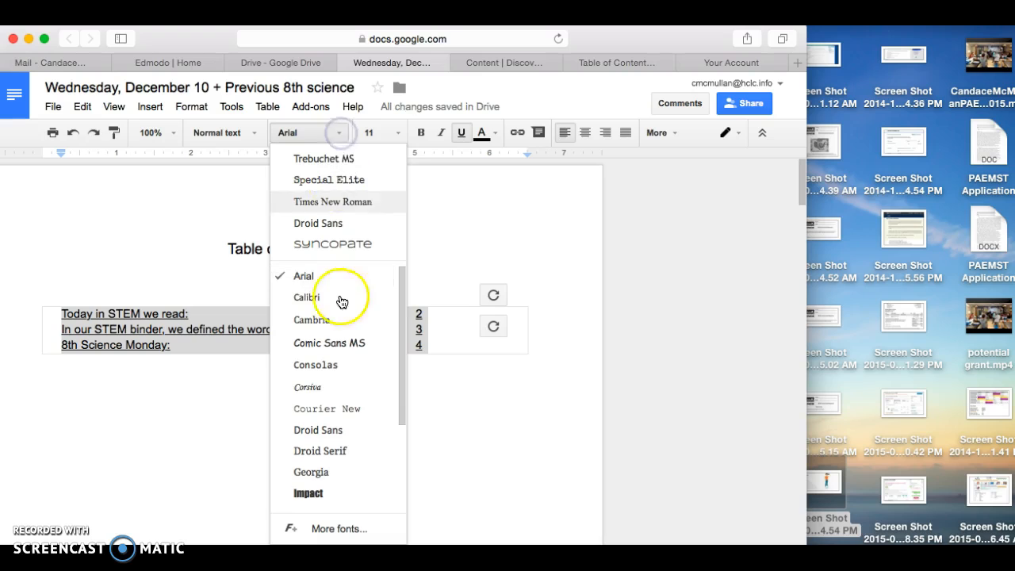
left_click(343, 298)
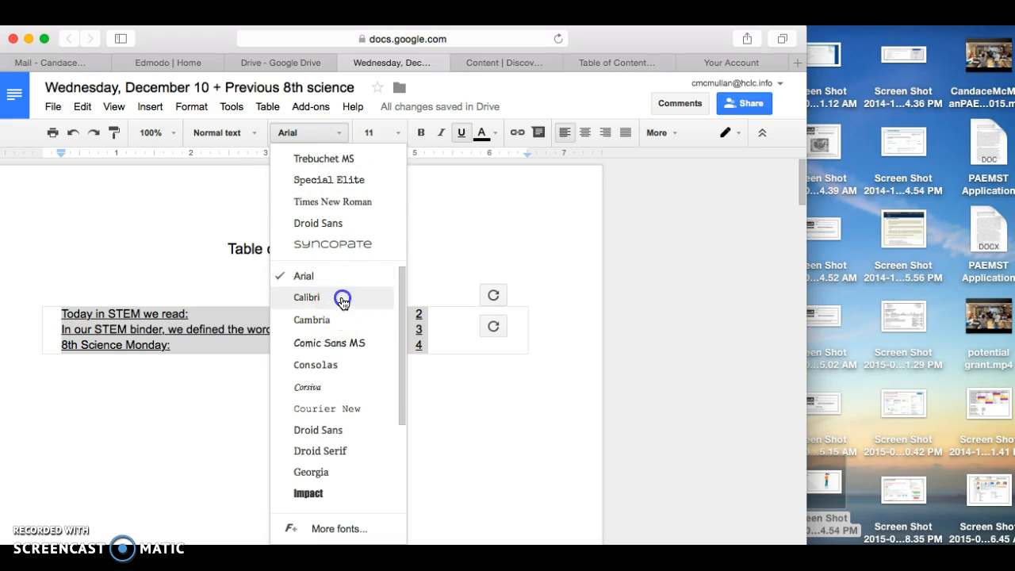
left_click(400, 133)
left_click(388, 241)
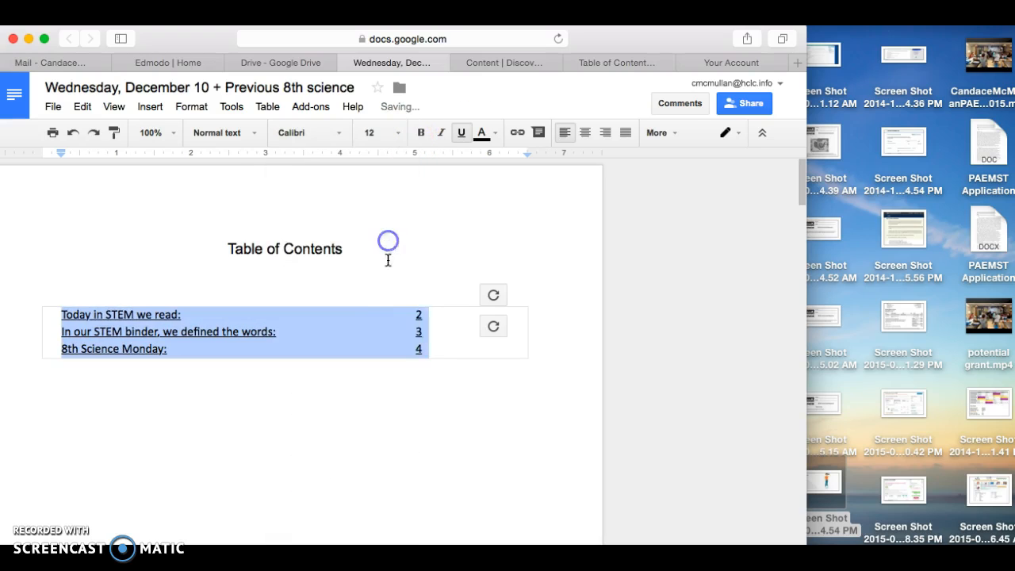
Update the table of contents so it is regenerated from the document's headings.
left_click(460, 381)
left_click_drag(417, 334, 45, 312)
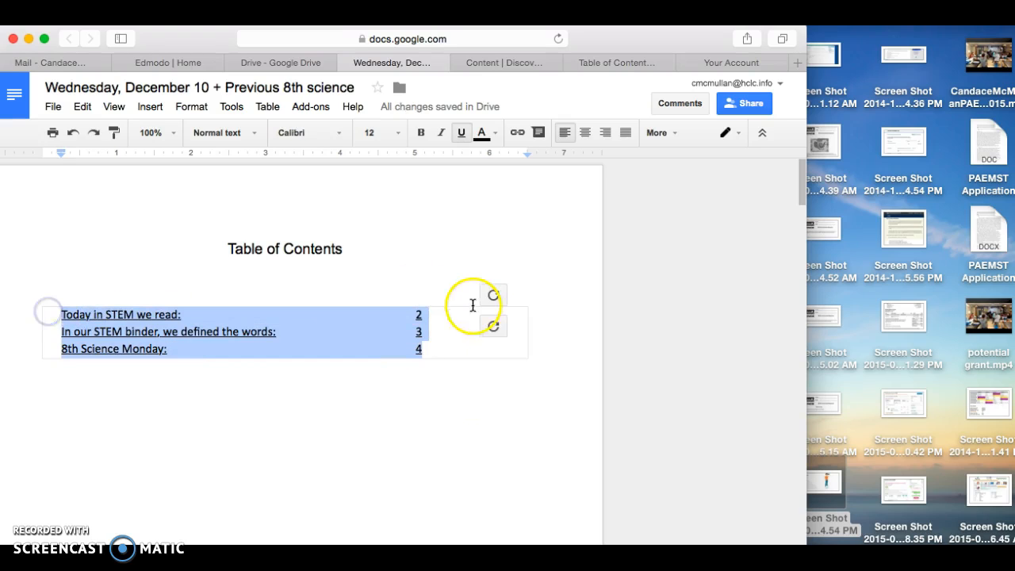
left_click(498, 328)
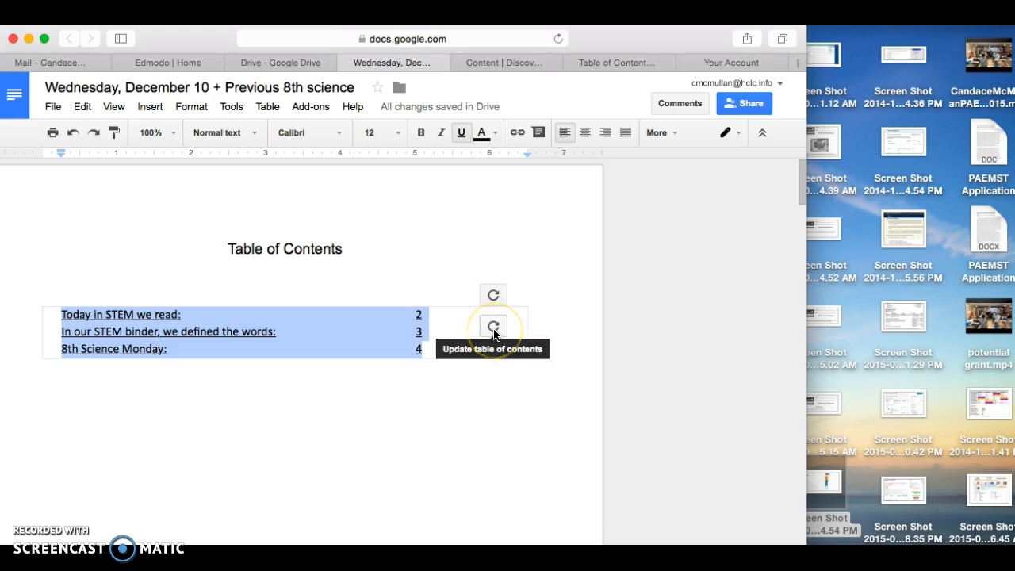
left_click(493, 331)
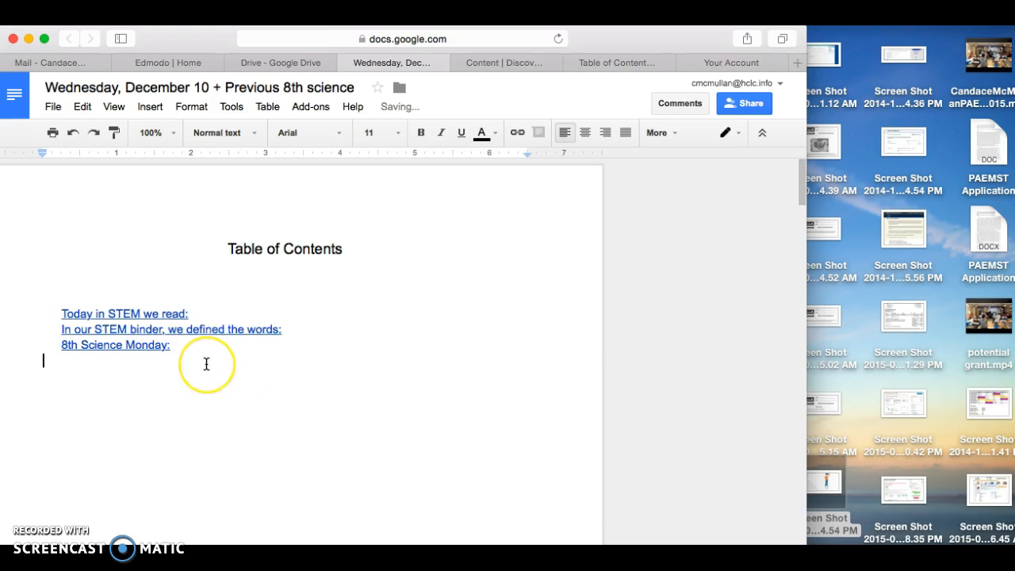